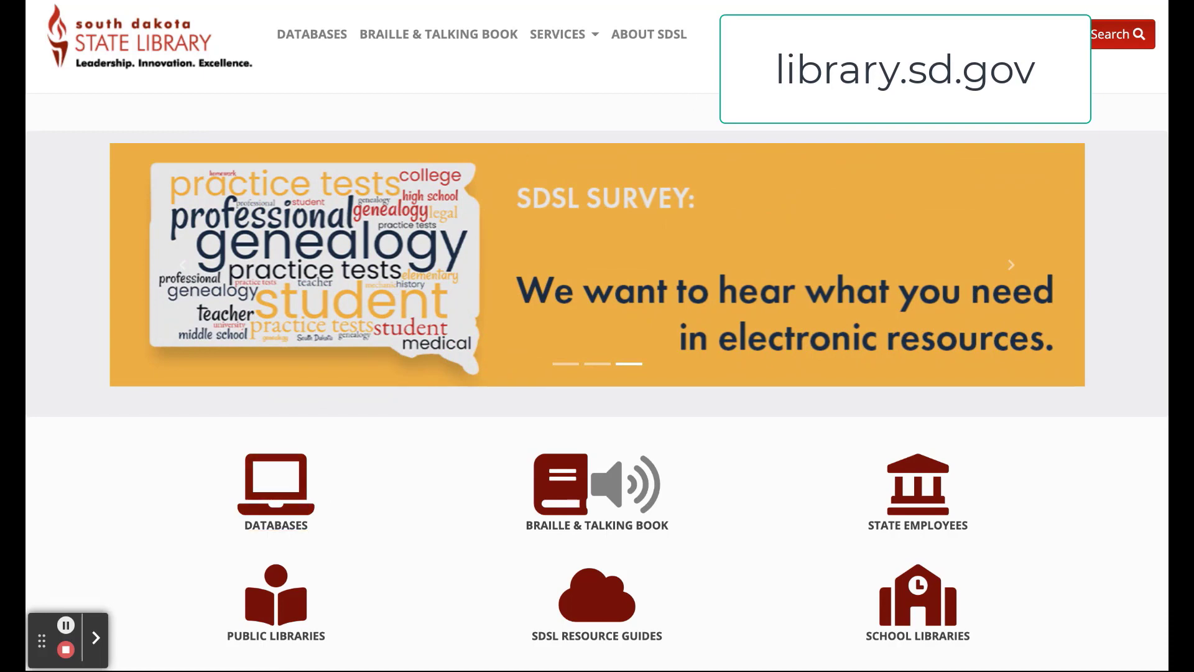
Step: Open EBSCO MegaFILE from the State Library's complete list of databases
scroll(285, 459, down, 1)
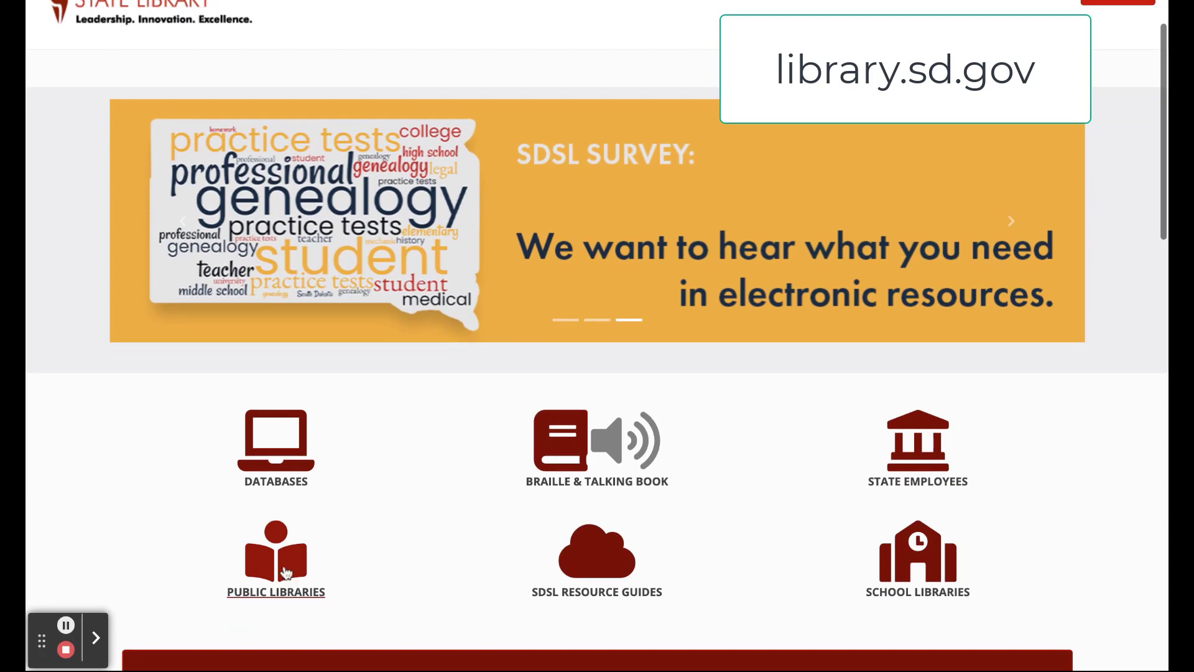
click(291, 441)
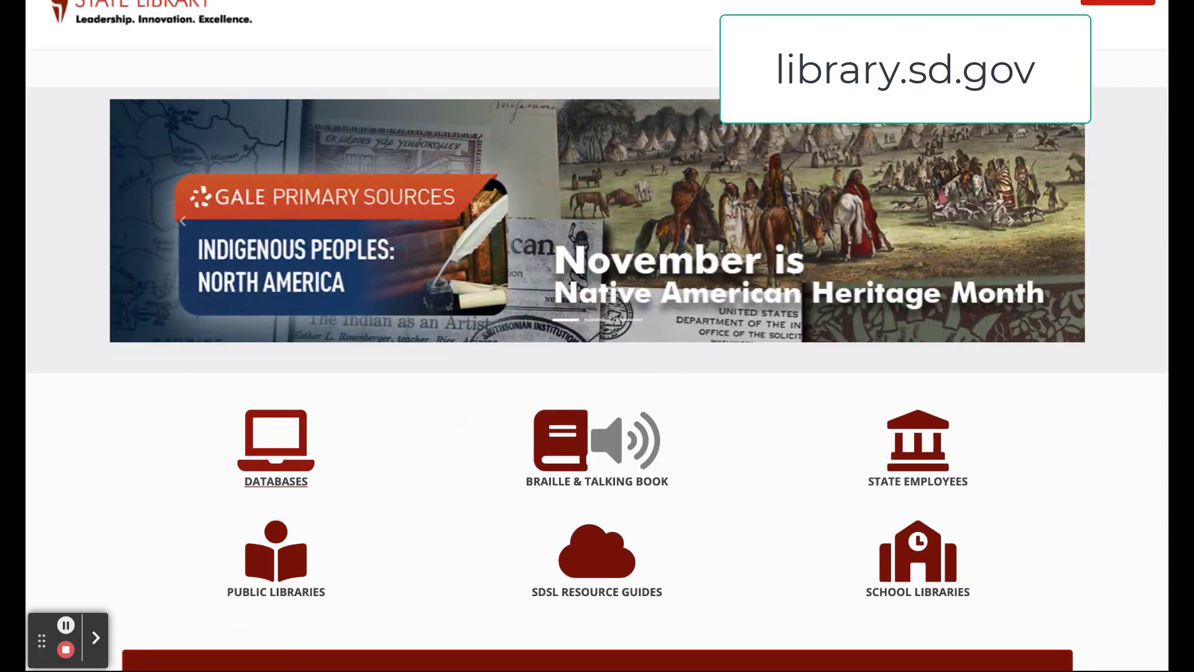
scroll(513, 470, down, 8)
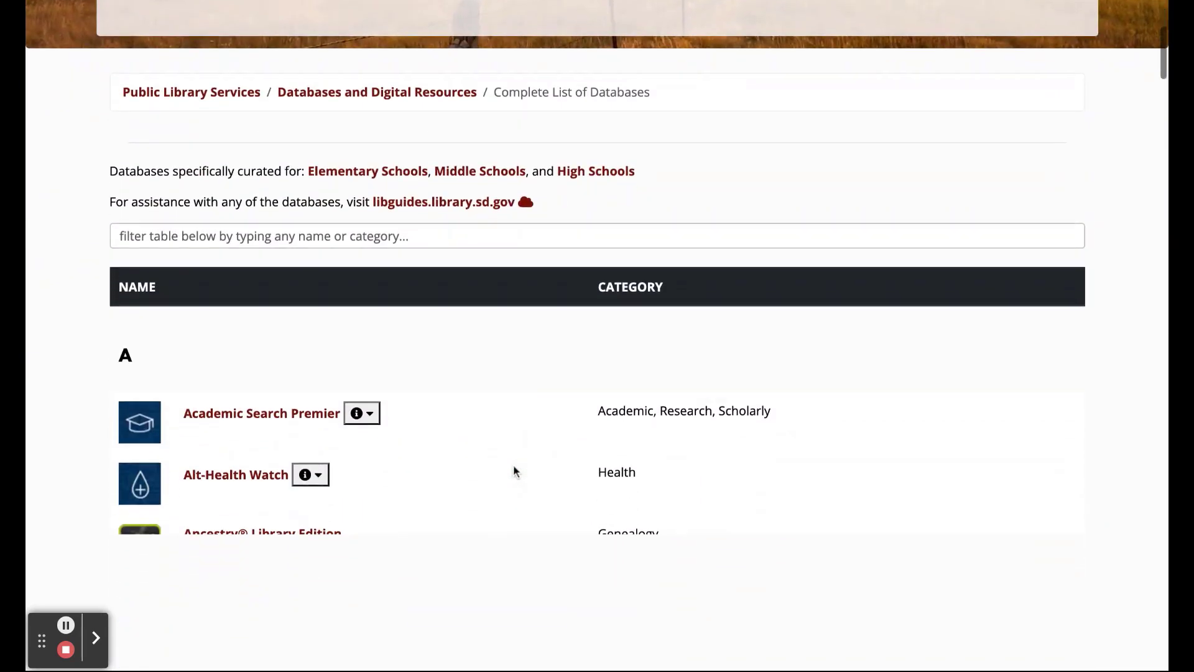
scroll(513, 464, down, 3)
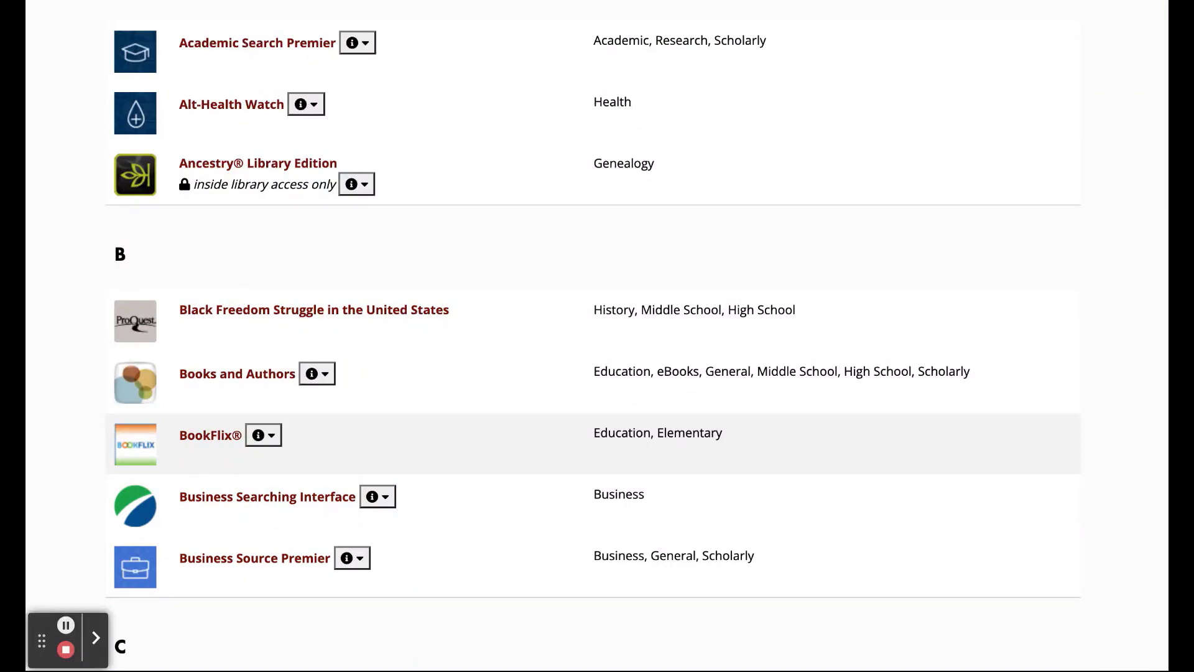
scroll(597, 336, down, 14)
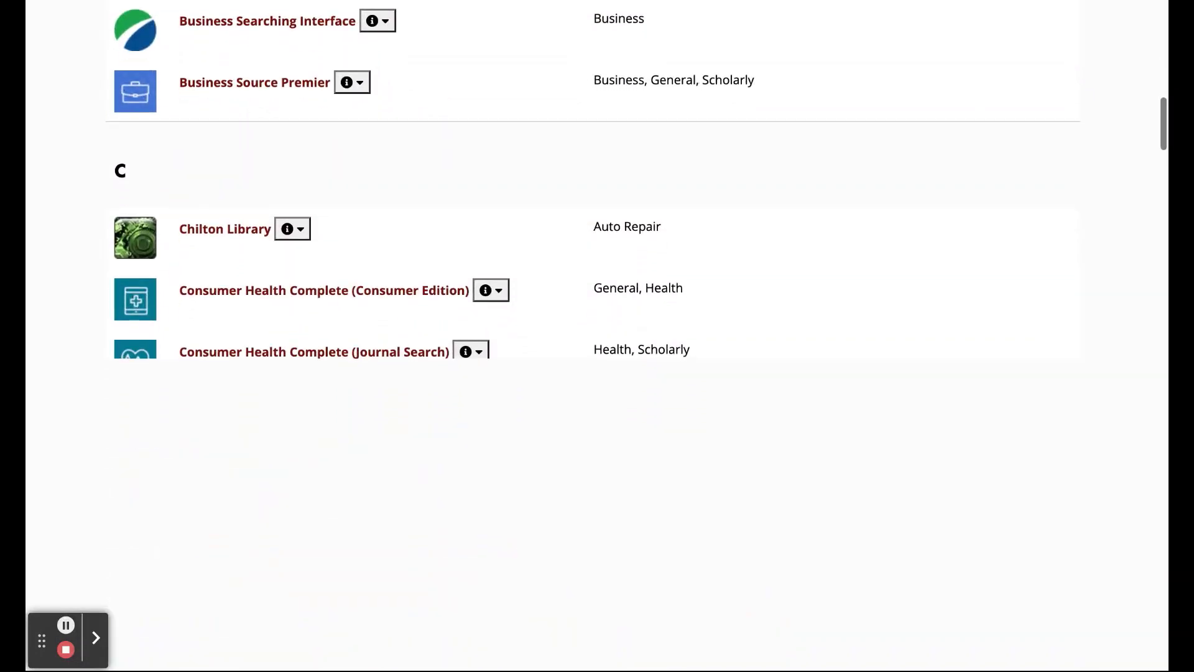
scroll(597, 336, down, 6)
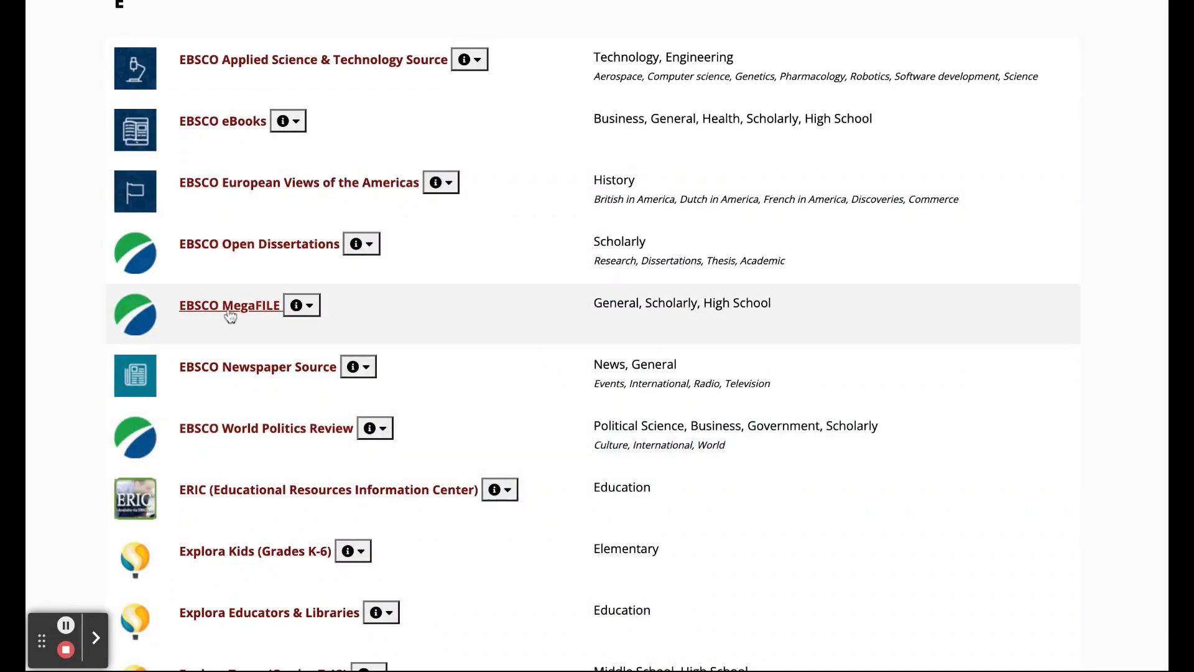
click(229, 306)
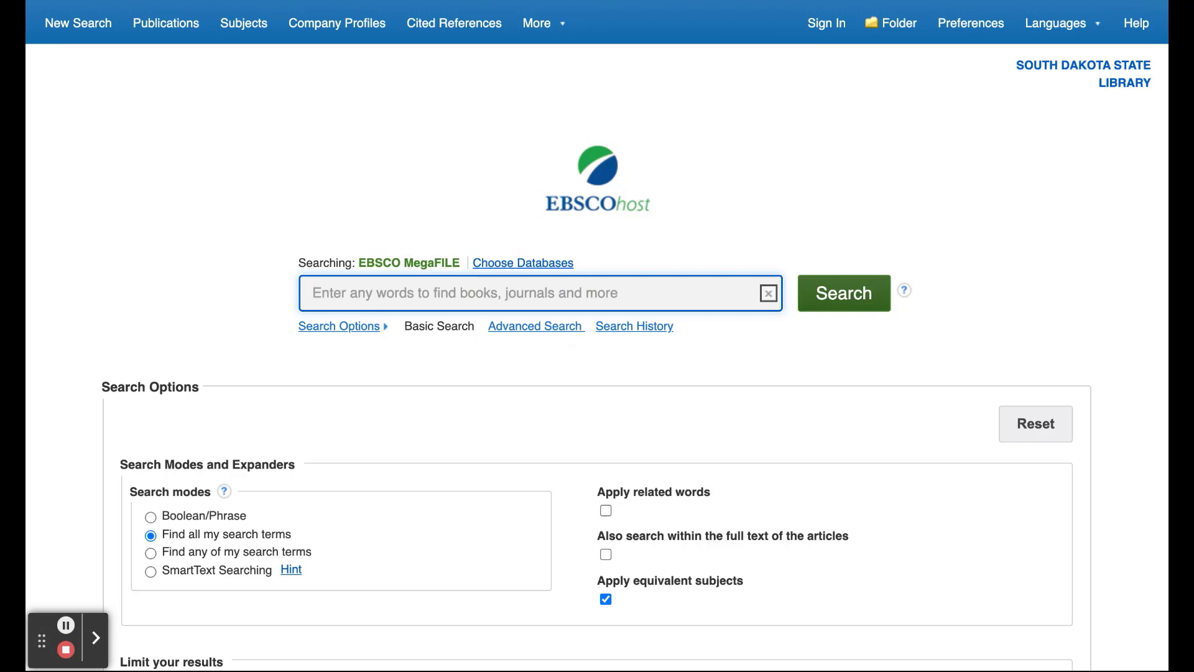
Step: Switch the EBSCOhost interface language to Español
mouse_move(1078, 37)
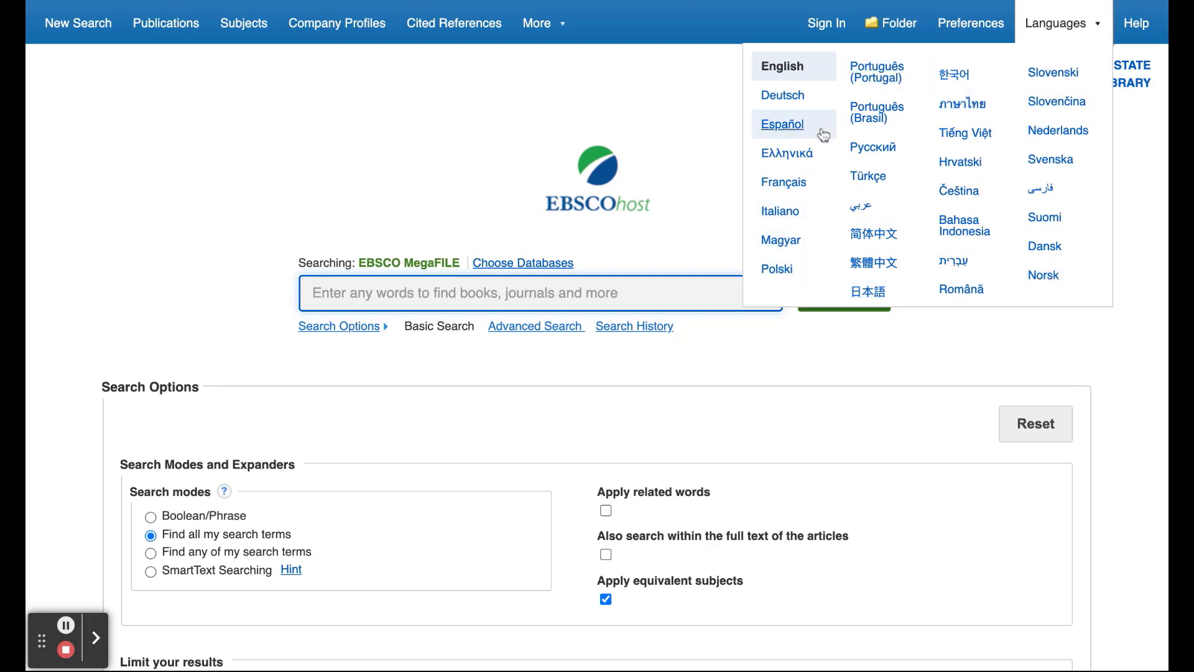
click(783, 135)
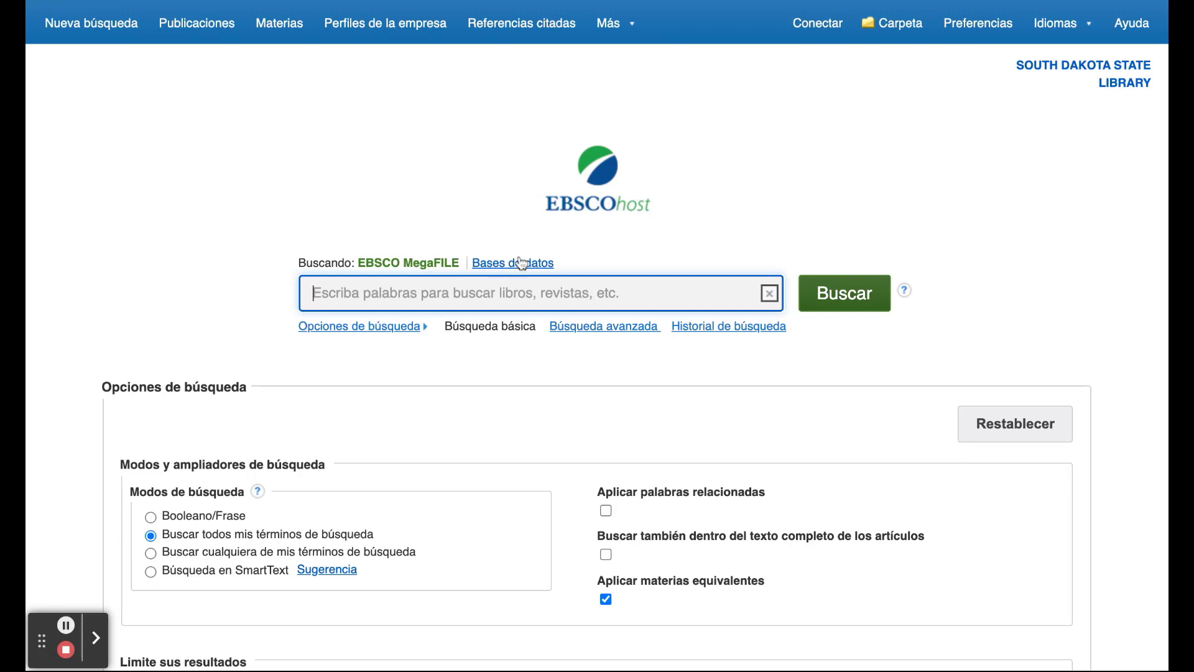
click(1055, 33)
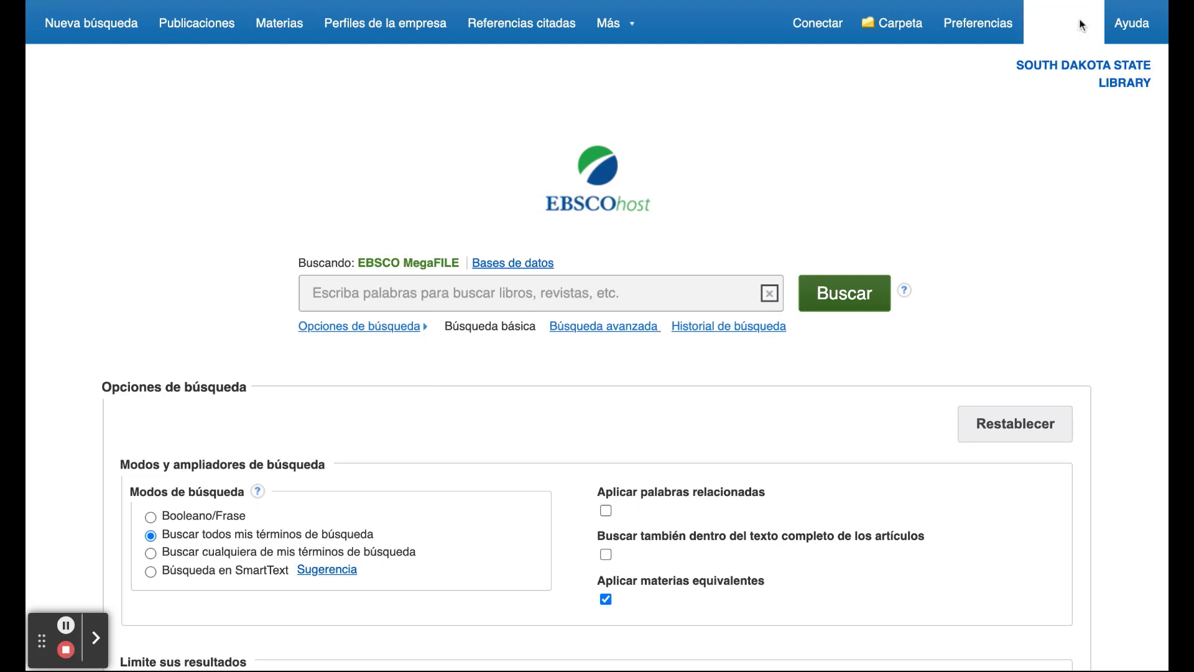
Step: Add Middle Search Plus, Middle Search Reference eBook Collection, Primary Search, Primary Search Reference eBook Collection and Funk & Wagnalls New World Encyclopedia to the searched databases
click(535, 269)
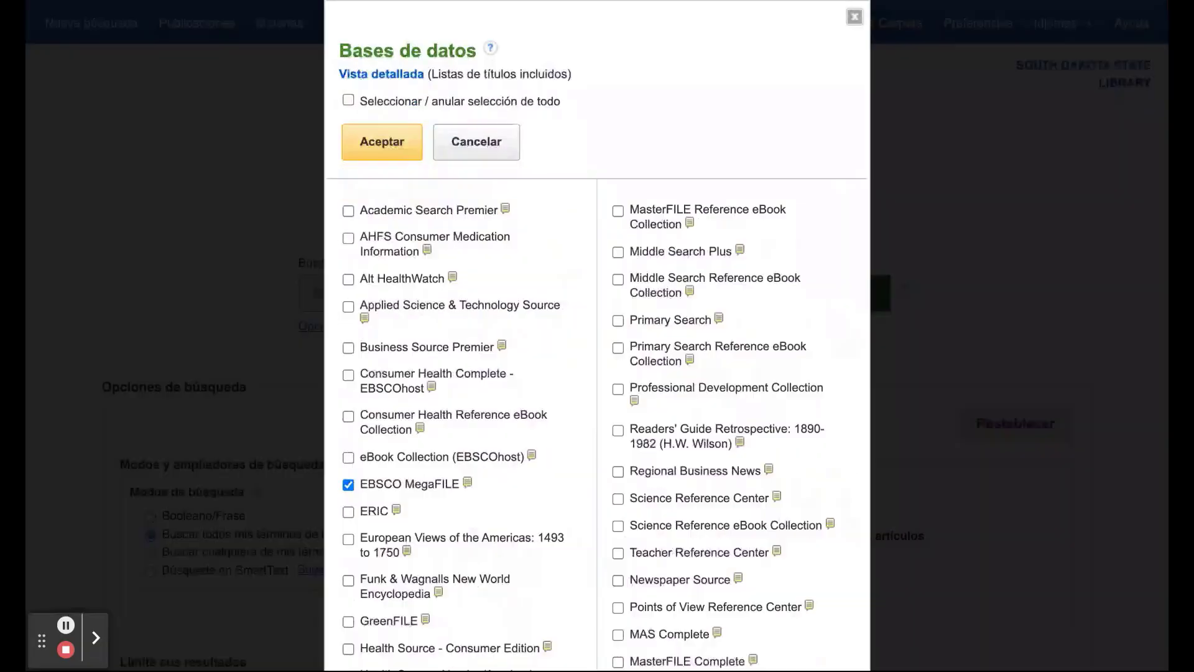
scroll(455, 386, down, 5)
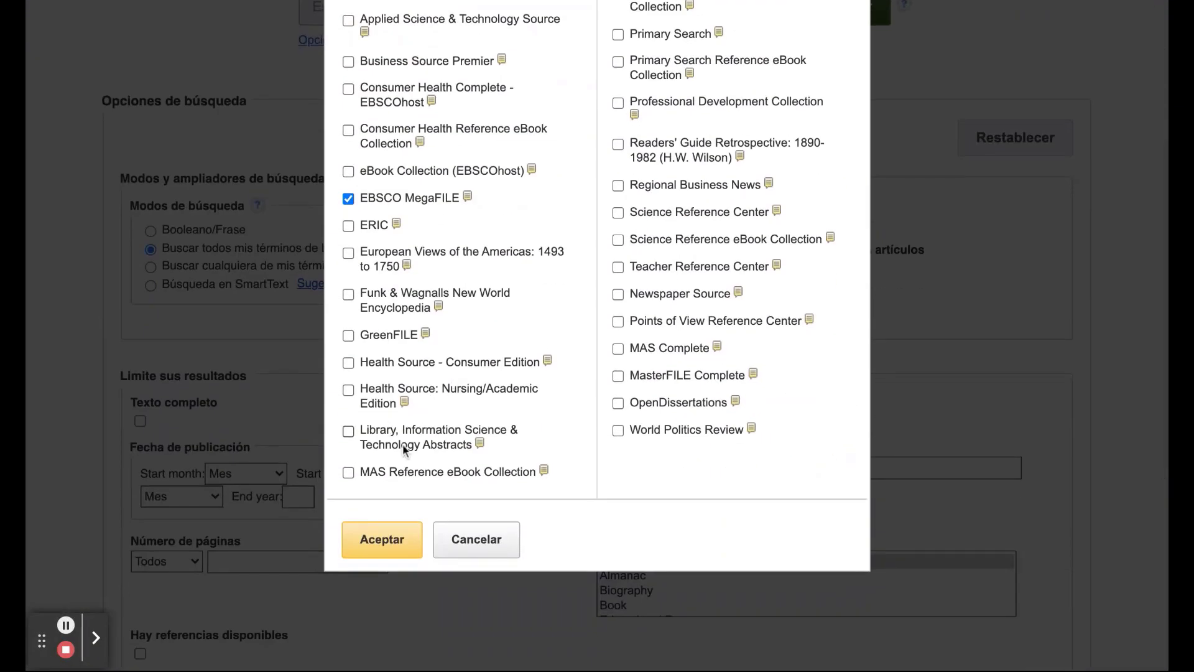
scroll(607, 210, up, 3)
scroll(609, 214, up, 1)
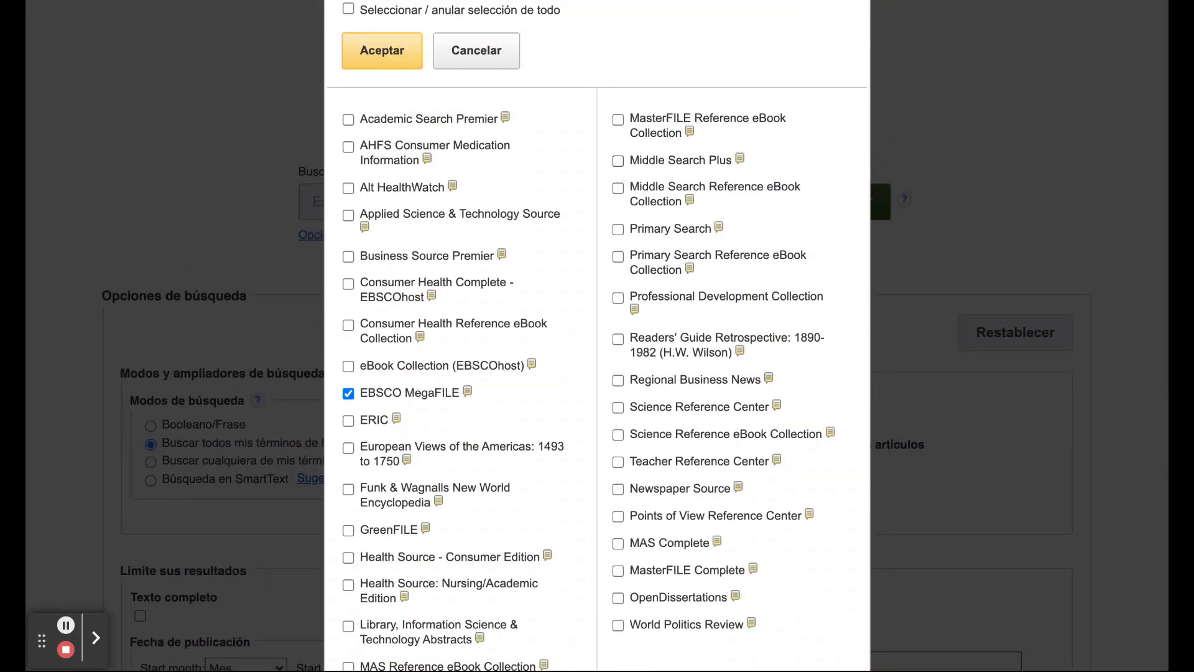
click(618, 161)
click(619, 189)
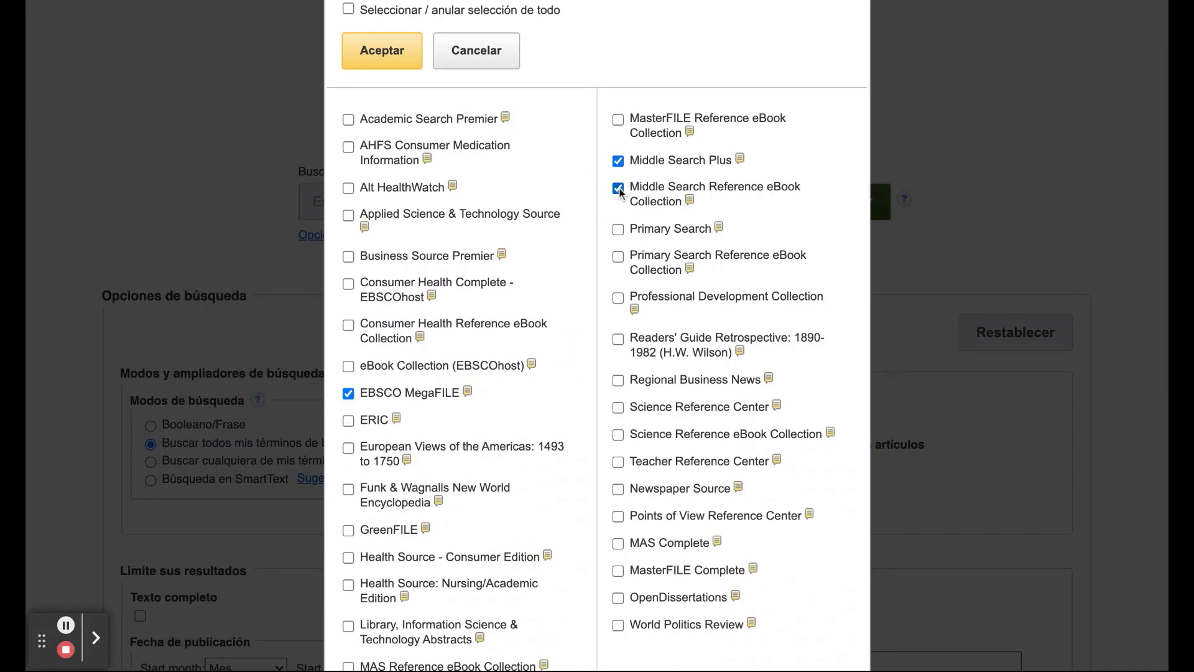
click(618, 229)
click(619, 258)
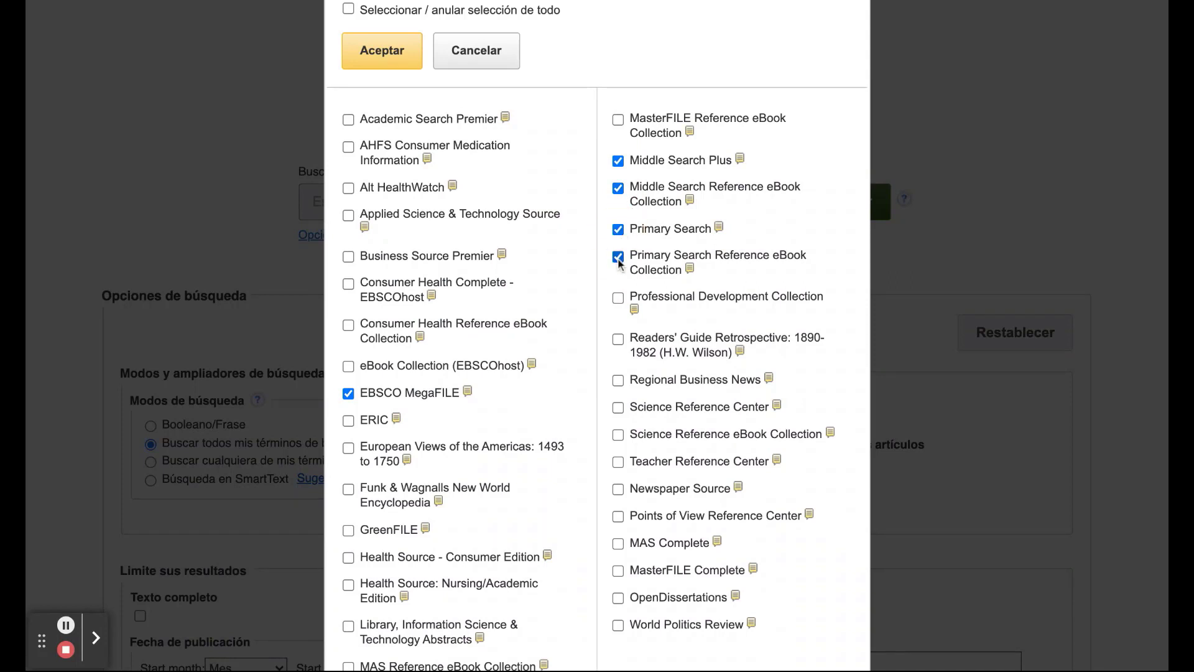
click(349, 490)
click(398, 54)
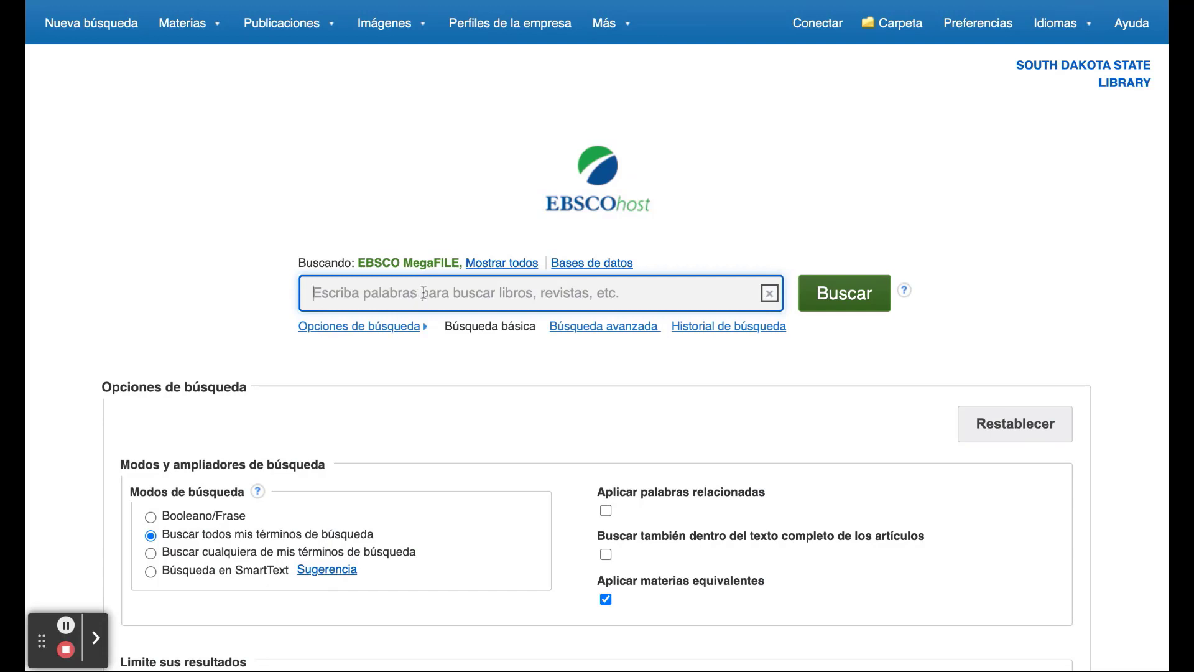
Step: Search for "domestic cats", look through the results and open the encyclopedia article "Cat, Domestic"
text(domestic cats)
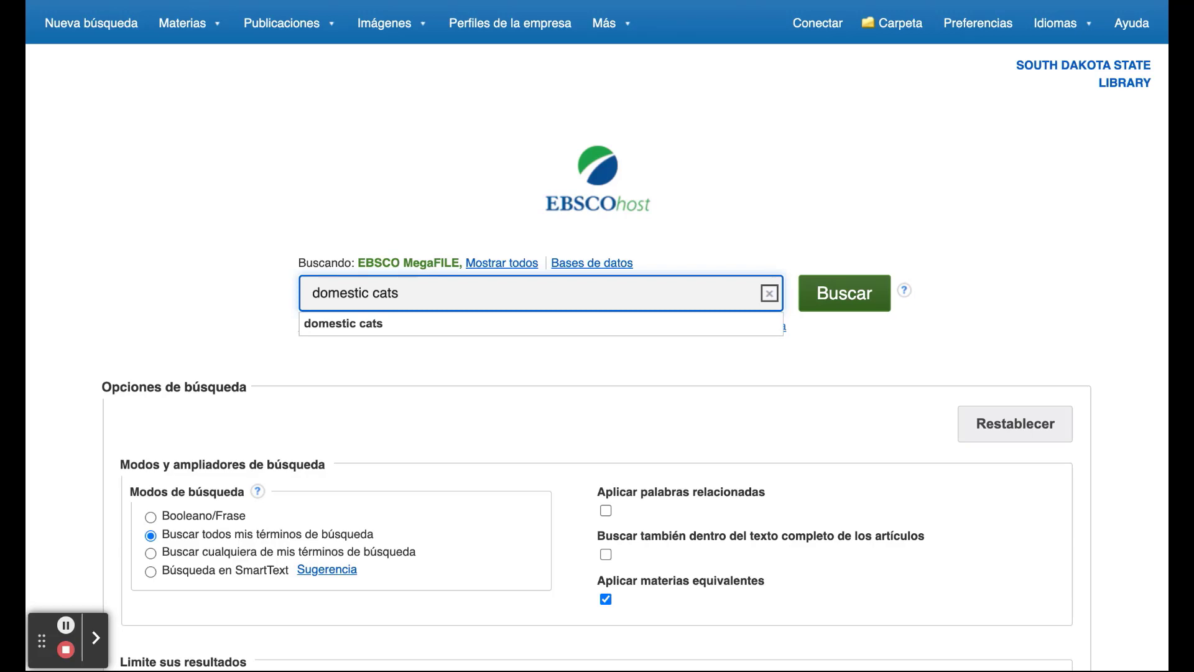
click(408, 328)
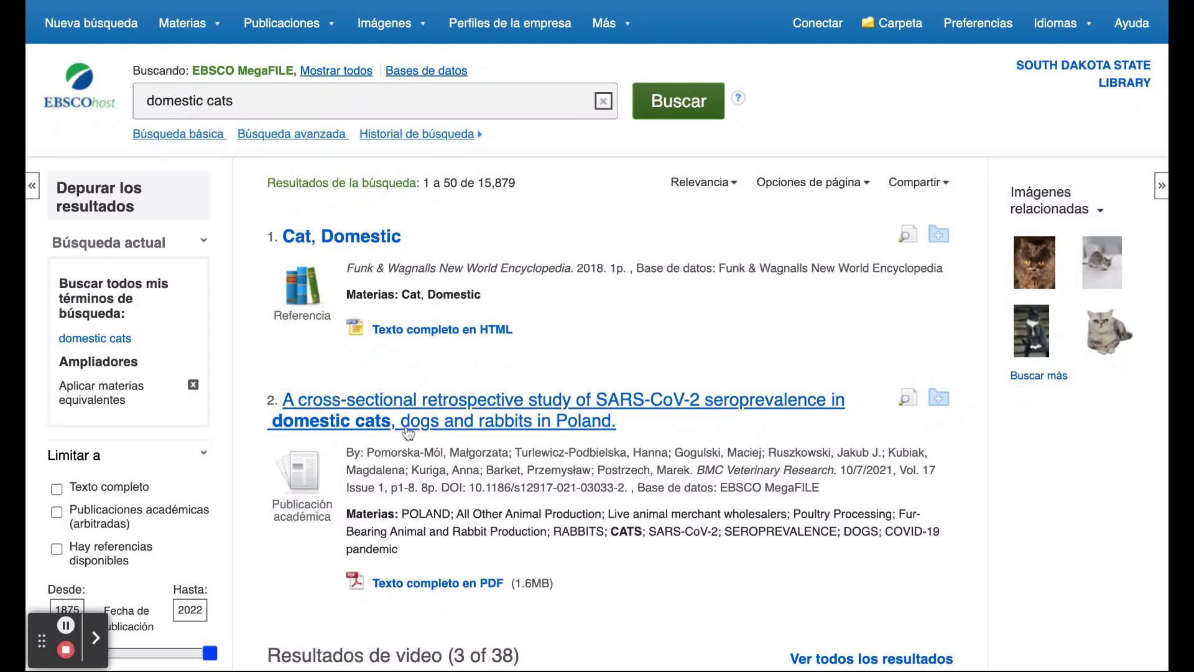
scroll(409, 433, down, 3)
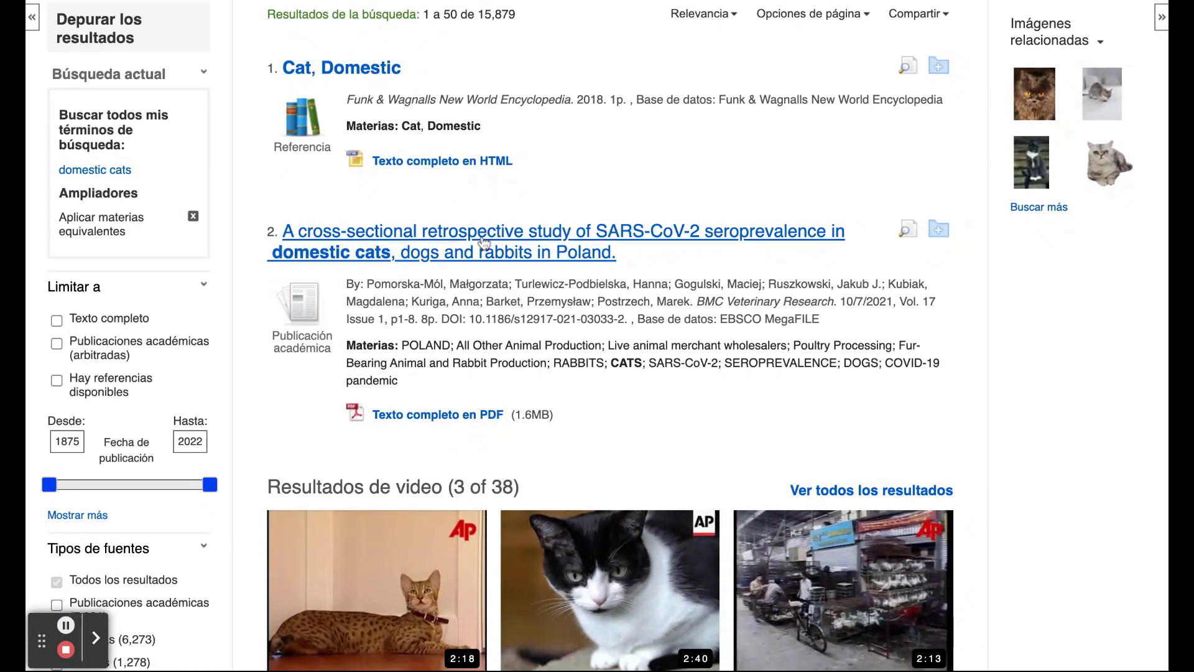
scroll(507, 377, down, 7)
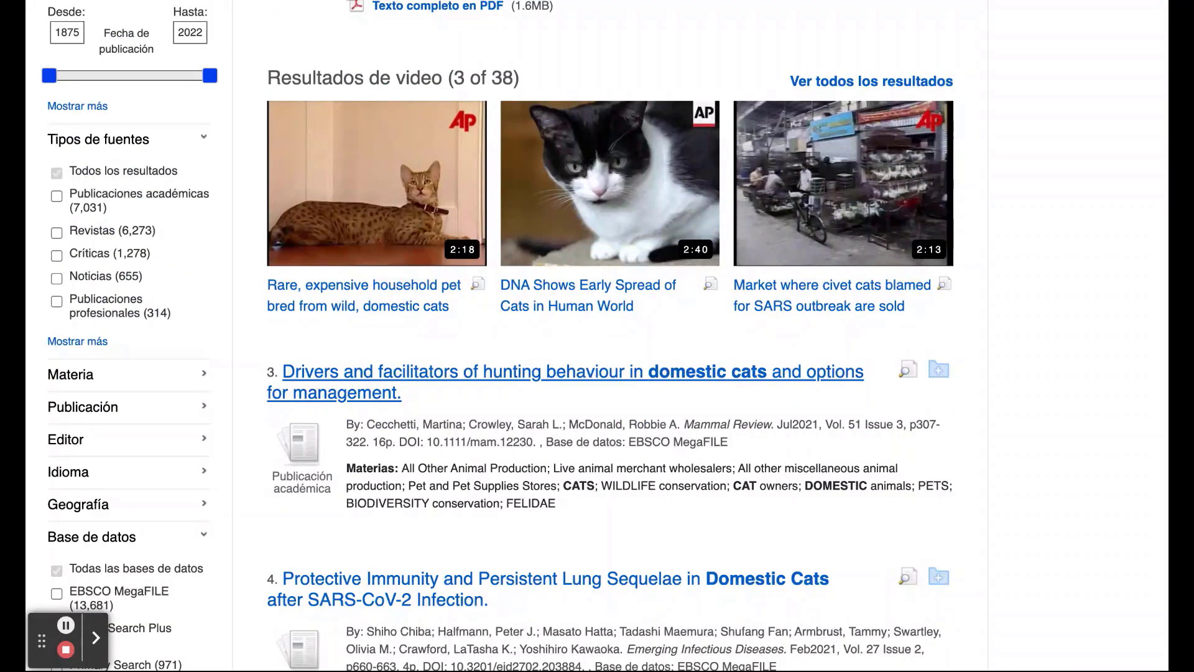
scroll(597, 336, up, 8)
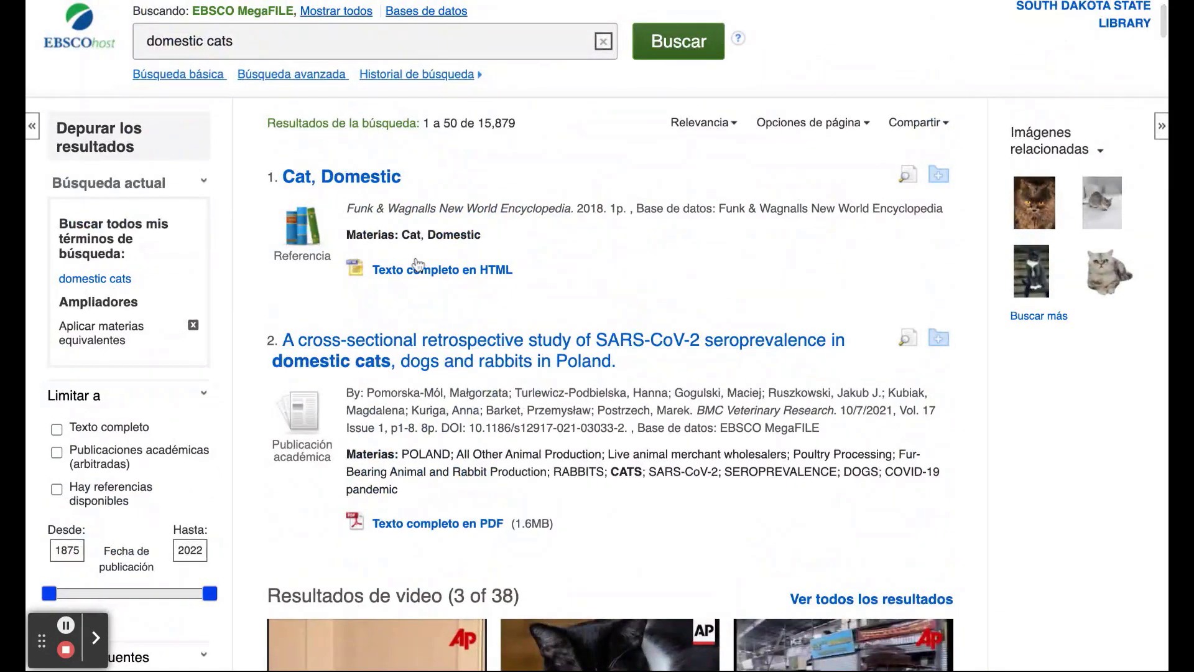
click(367, 178)
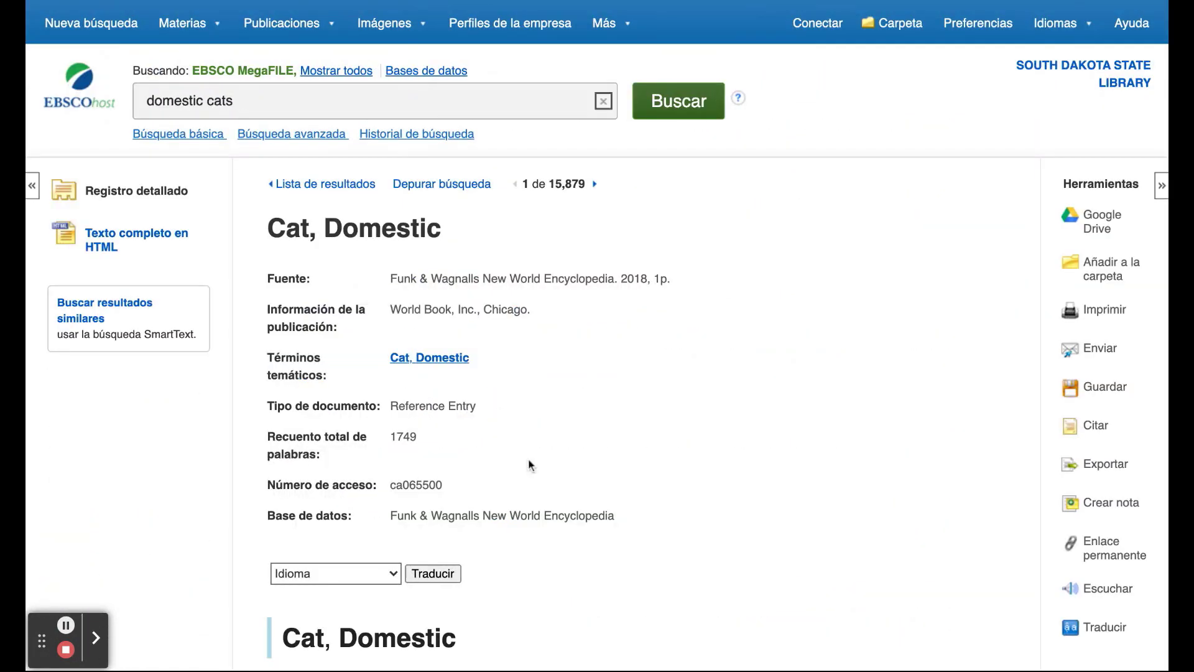
Step: Translate the "Cat, Domestic" article into Español and look over the translated text
scroll(528, 464, down, 10)
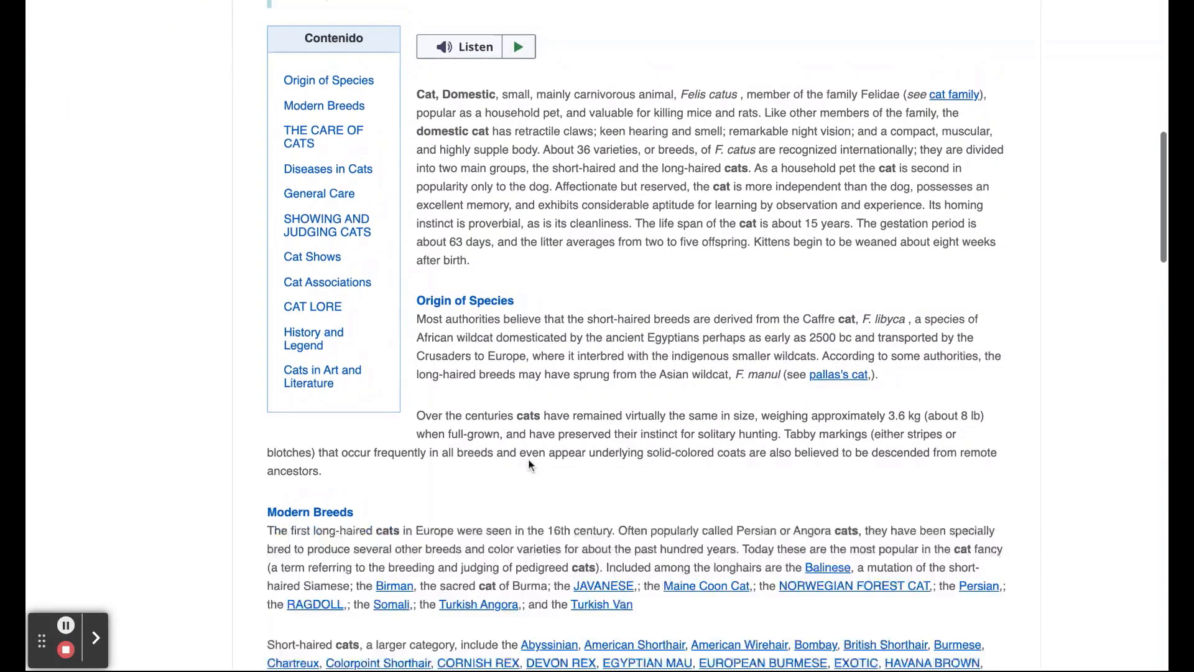
scroll(585, 305, up, 5)
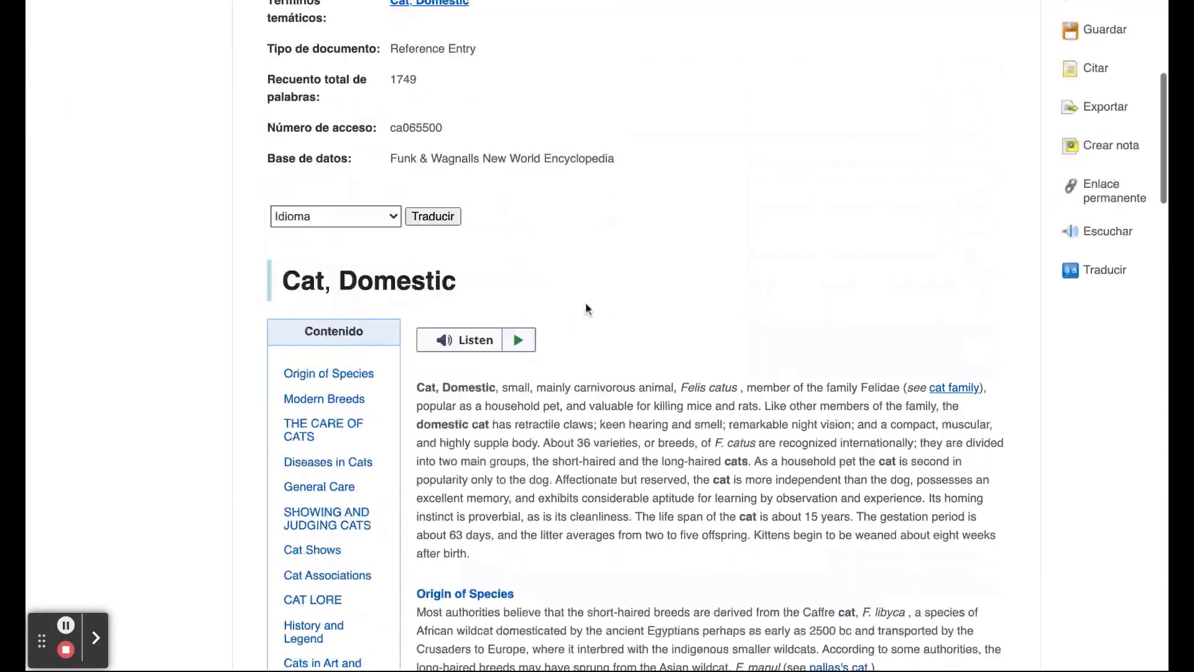
scroll(585, 308, up, 3)
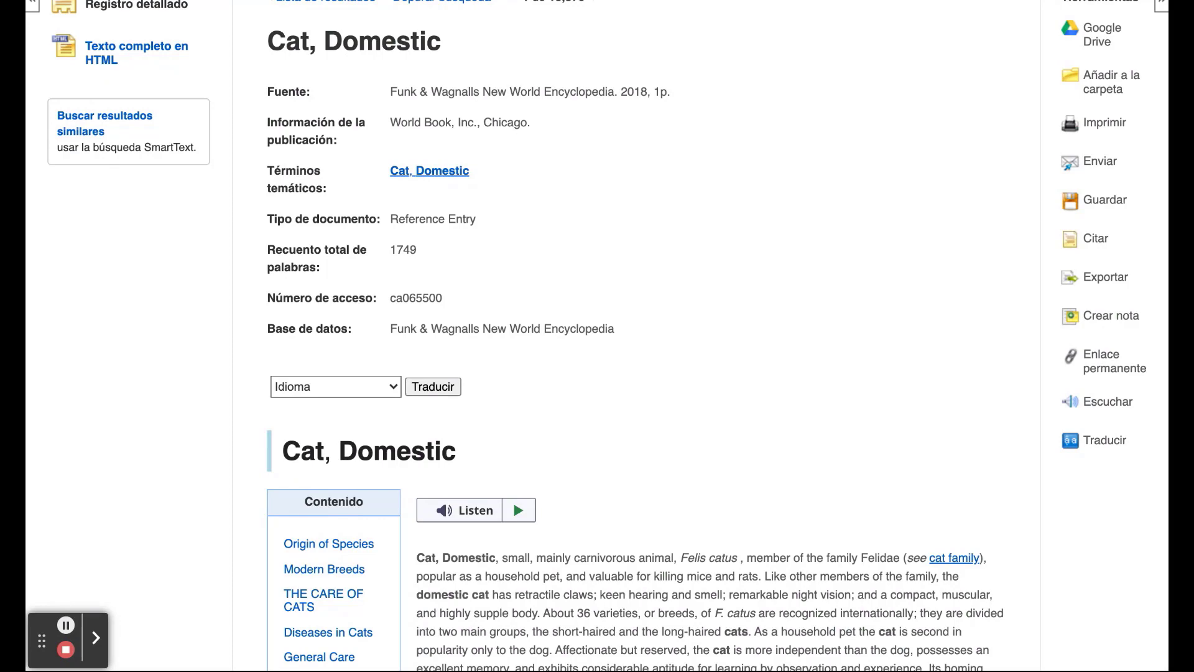
key(Return)
click(433, 391)
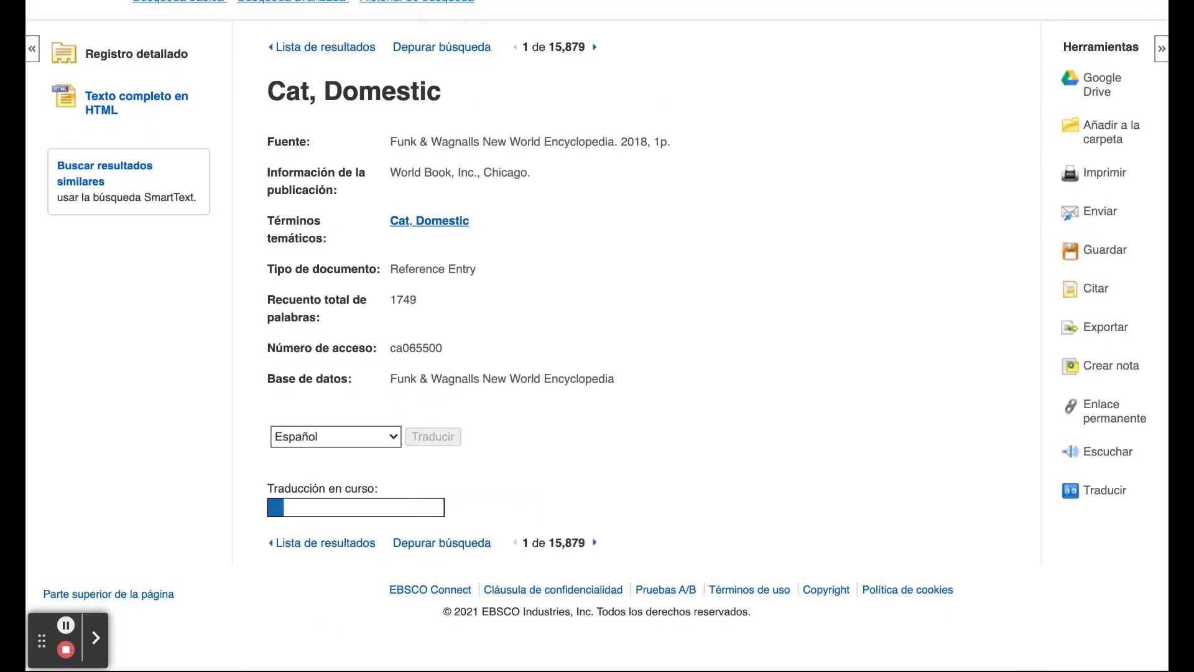
scroll(496, 422, down, 5)
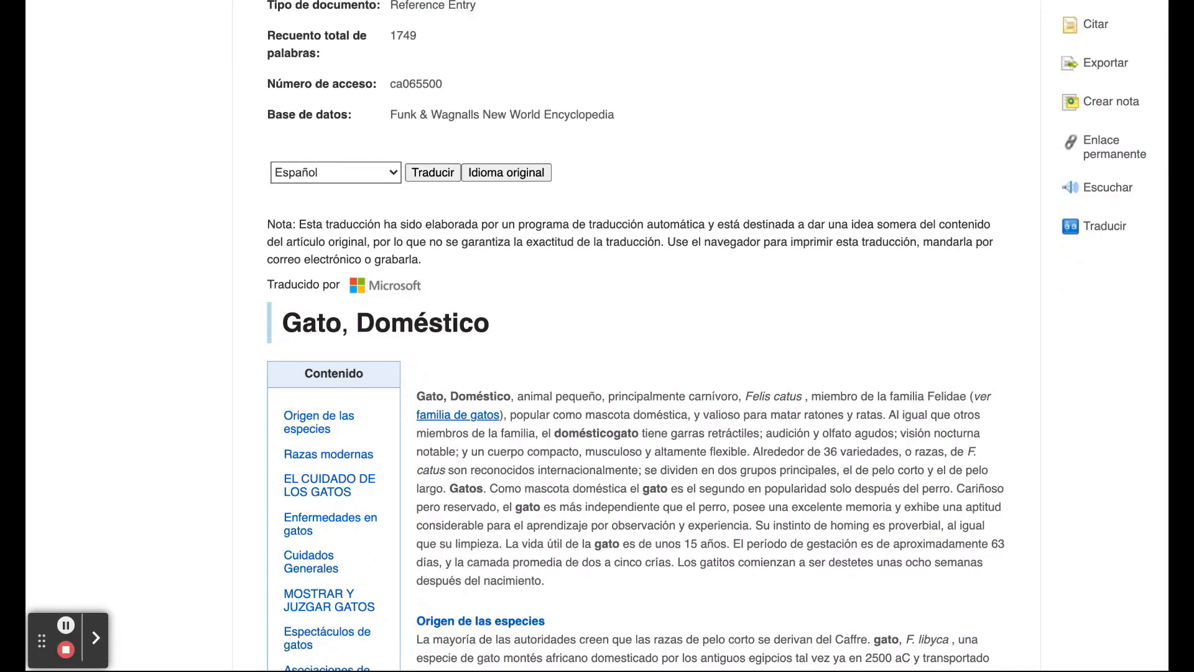
scroll(1099, 401, up, 8)
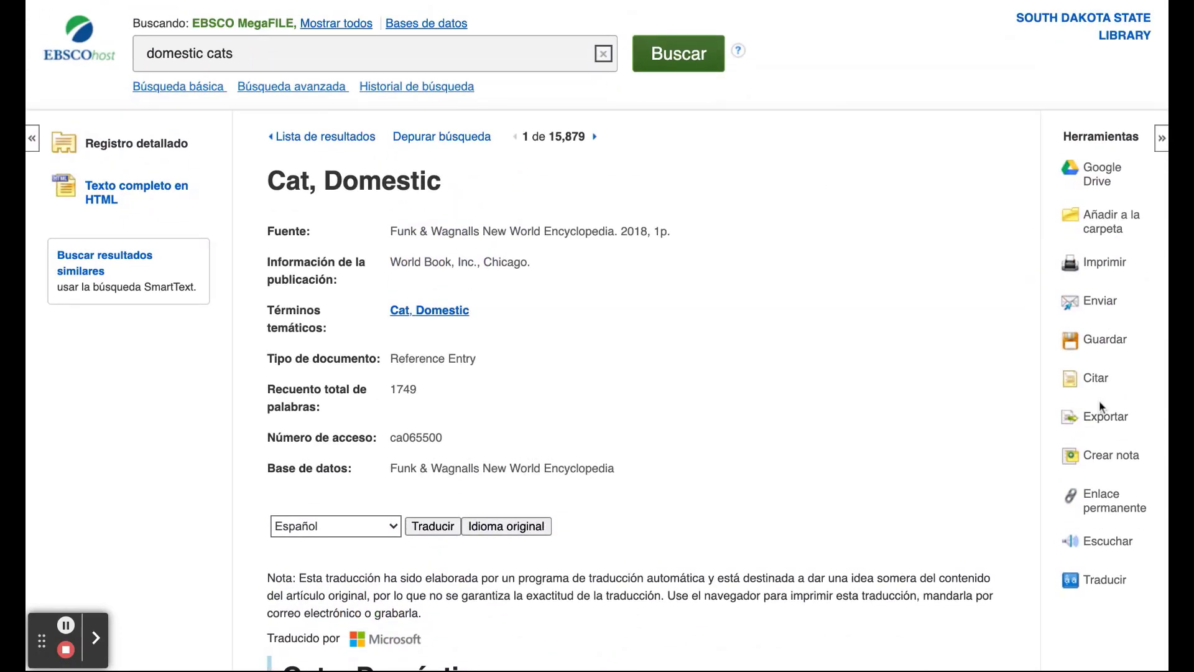
scroll(737, 494, down, 4)
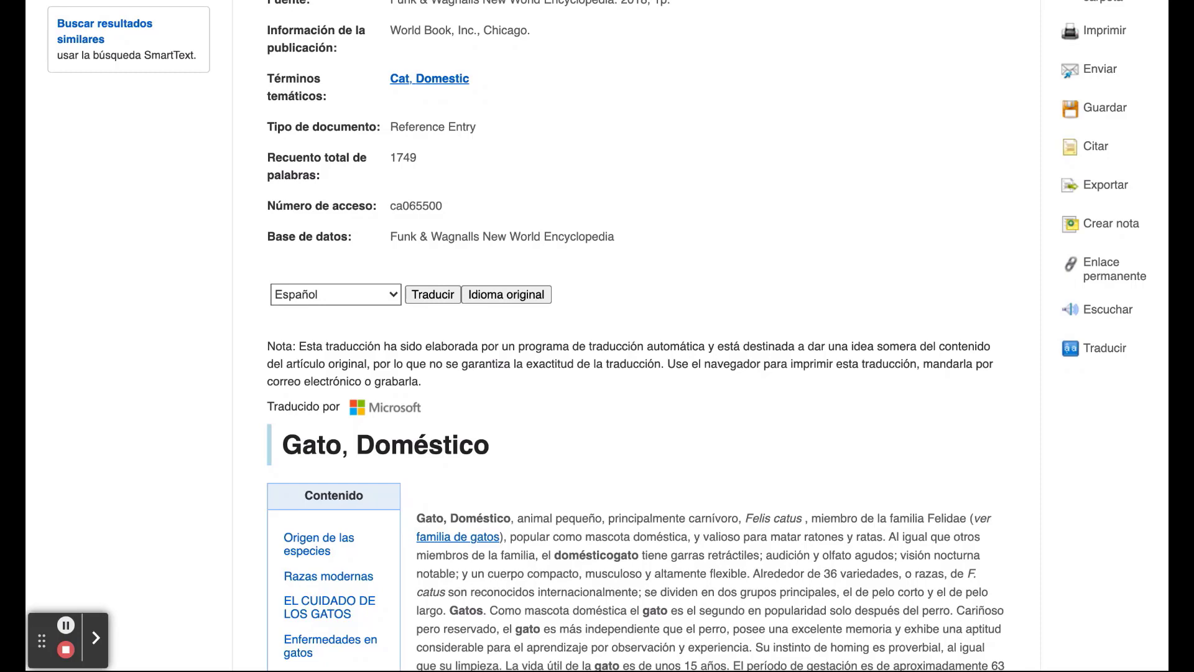
scroll(614, 333, up, 5)
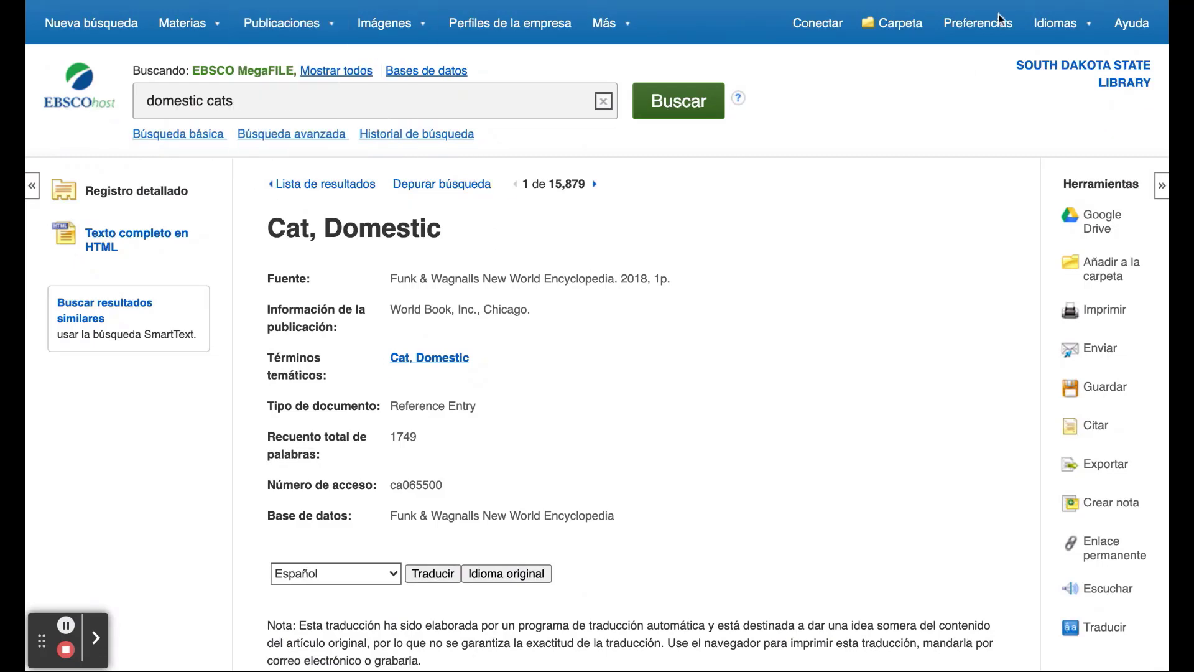
Step: Switch the interface language back to English and return to the EBSCOhost basic search page
click(1058, 23)
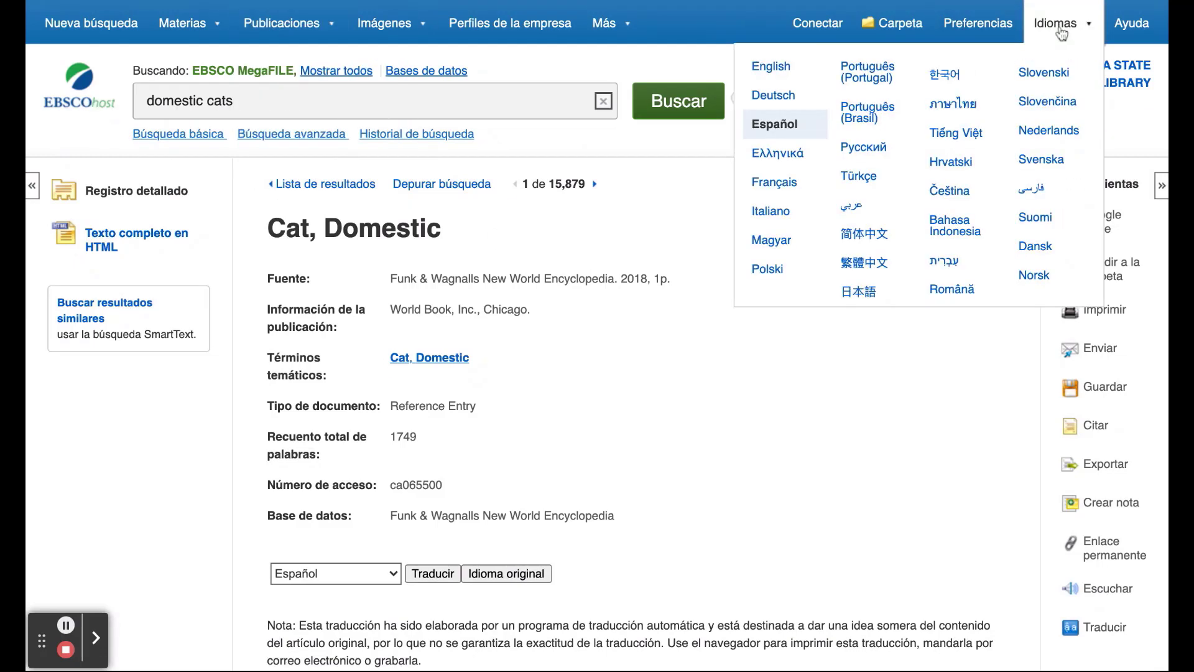
click(781, 72)
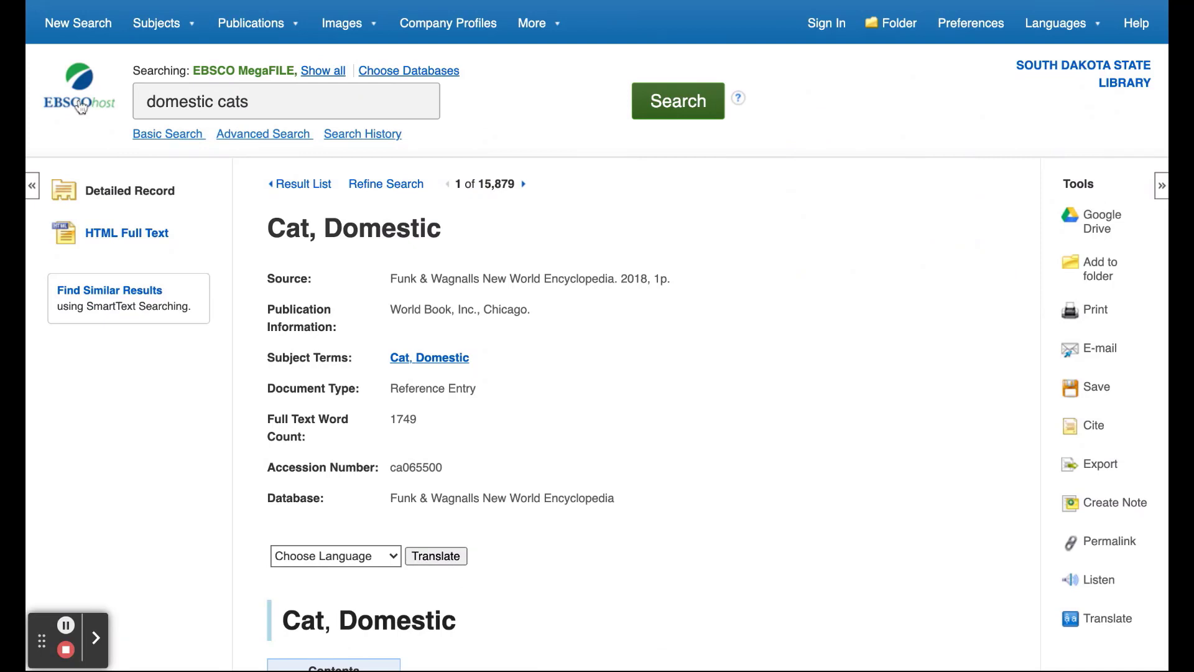
click(81, 107)
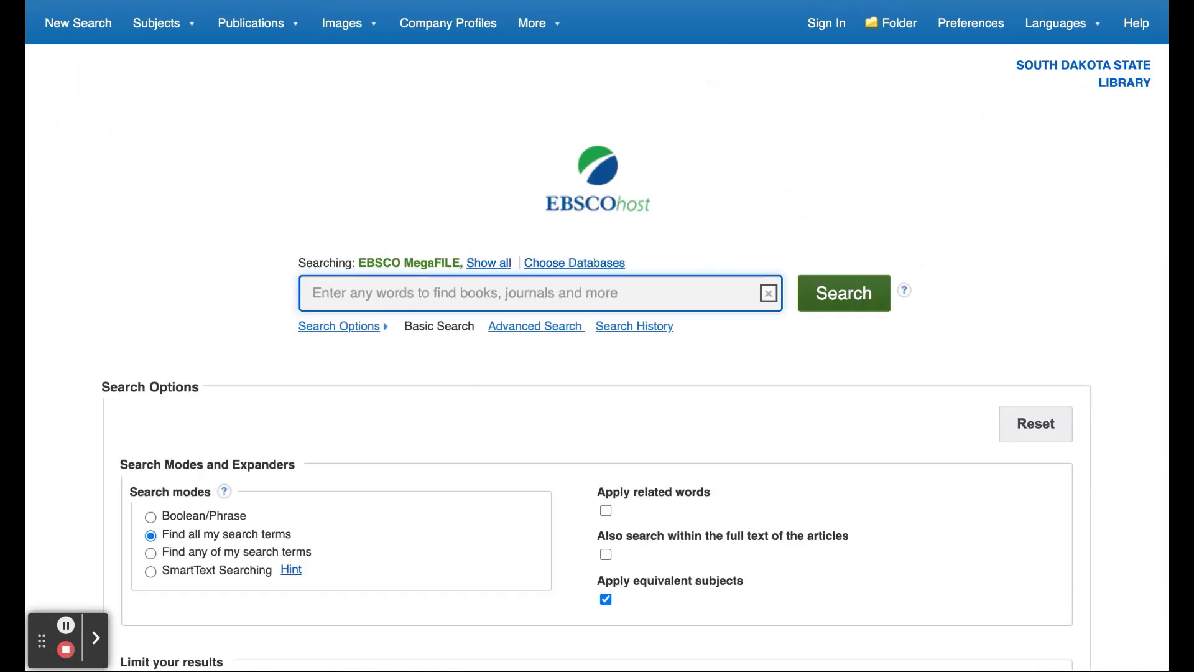
Step: Display the list of available interface languages
click(1058, 23)
mouse_move(1067, 30)
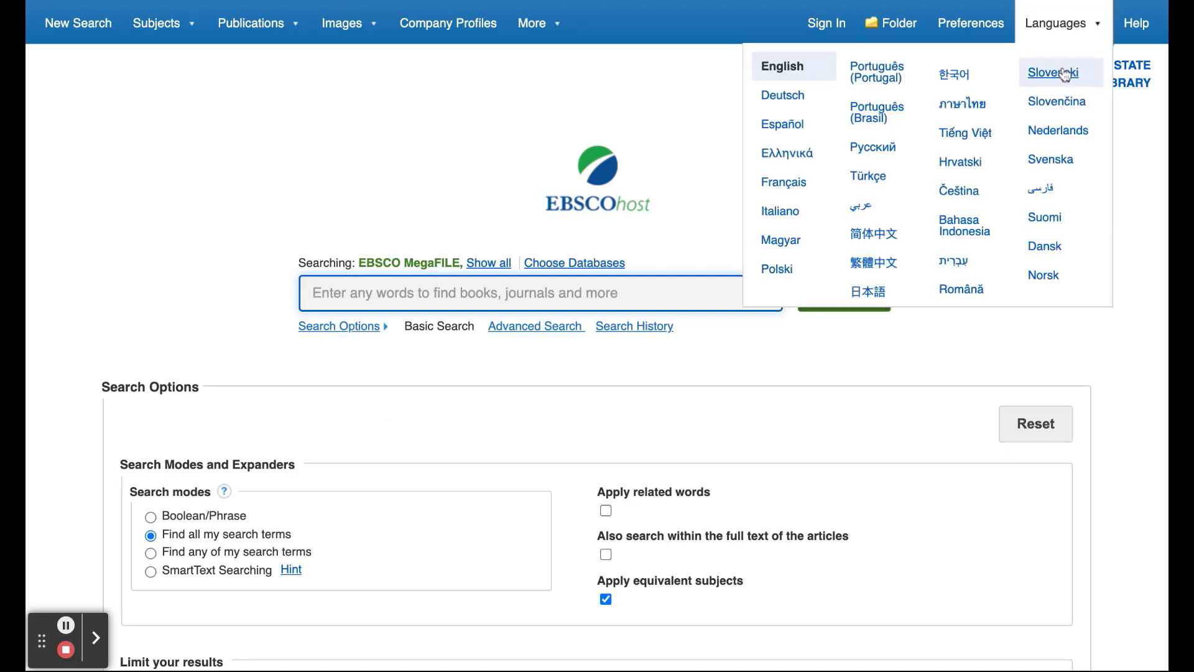